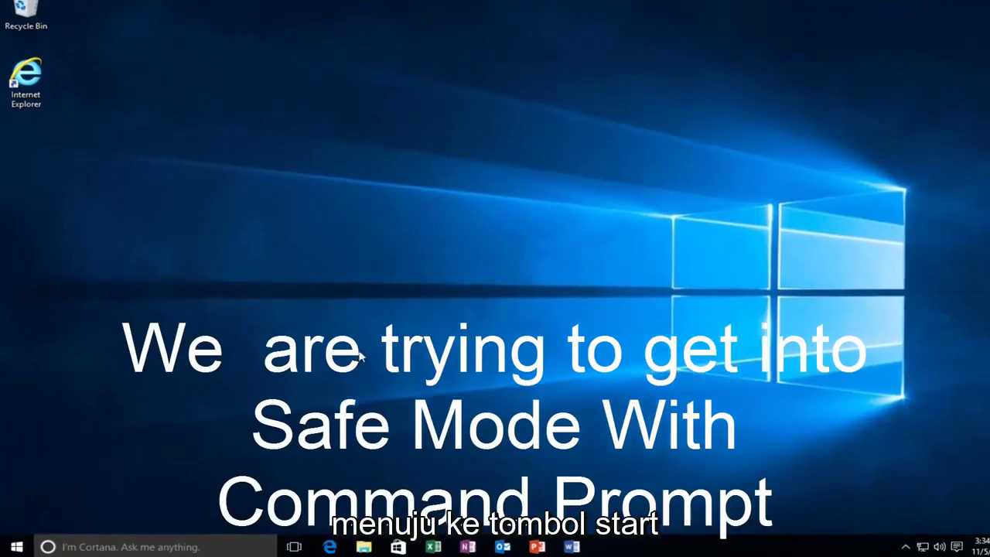
- Restart the PC into the advanced startup options instead of a normal reboot
left_click(17, 546)
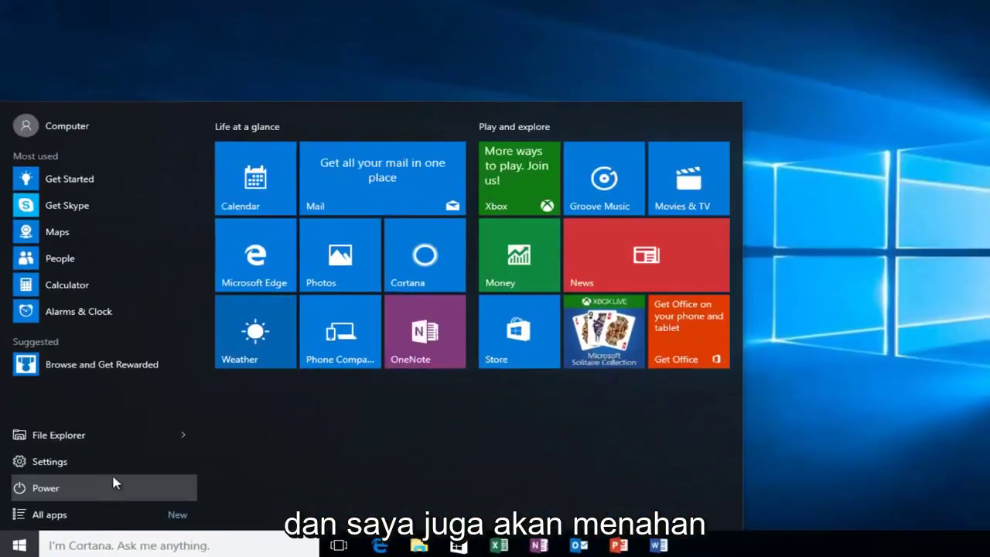
left_click(114, 481)
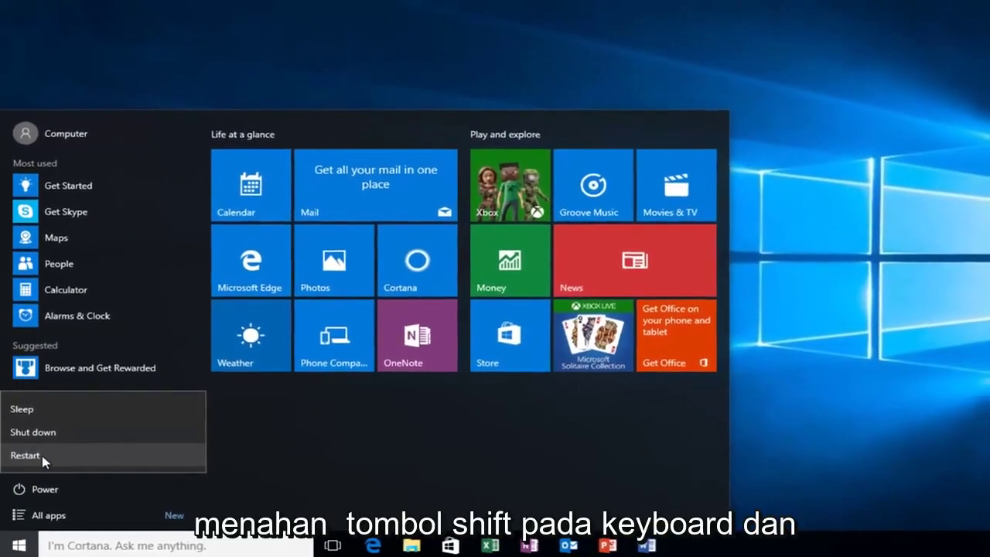
left_click(31, 458, "shift")
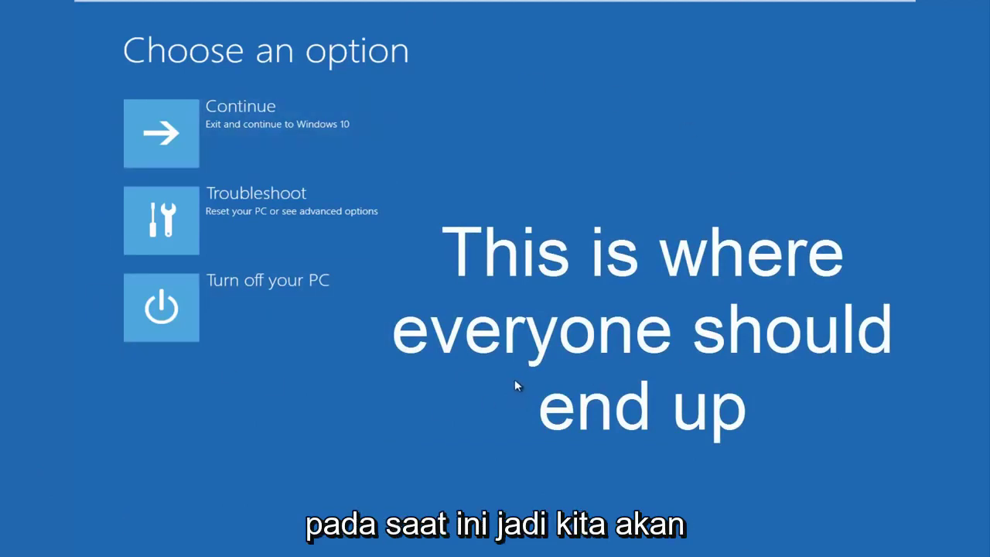
- Open Command Prompt from the advanced troubleshooting options and sign in to the Computer account with the account password
left_click(171, 232)
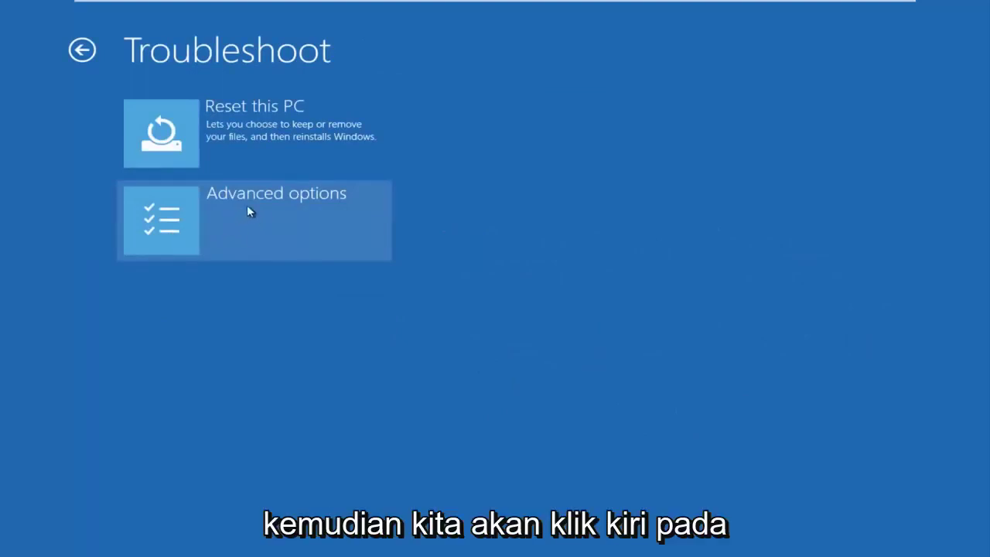
left_click(212, 214)
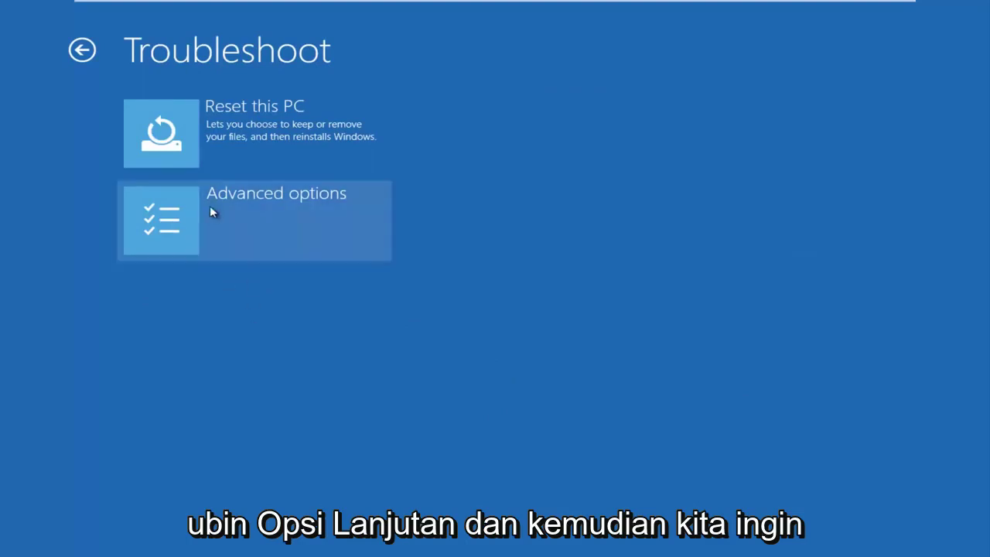
left_click(190, 221)
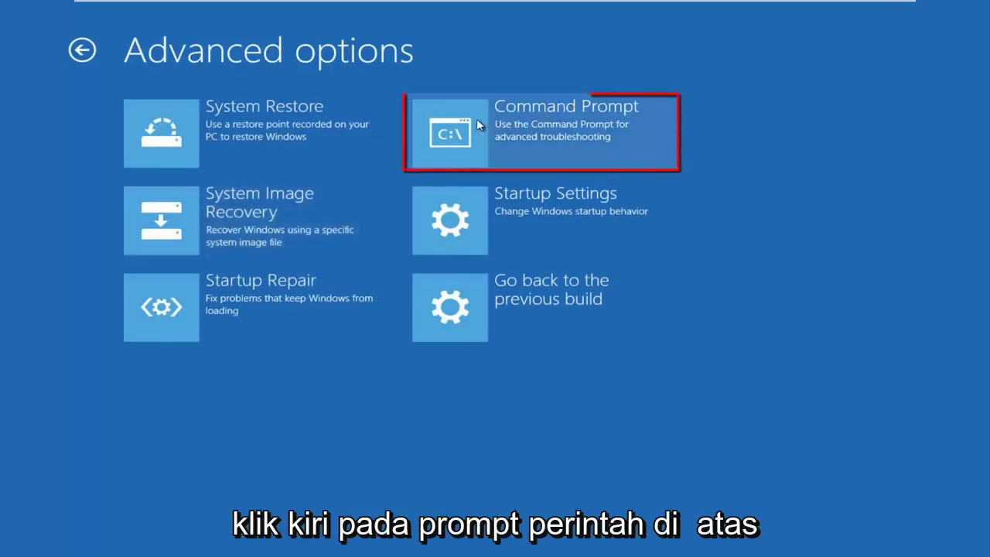
left_click(587, 127)
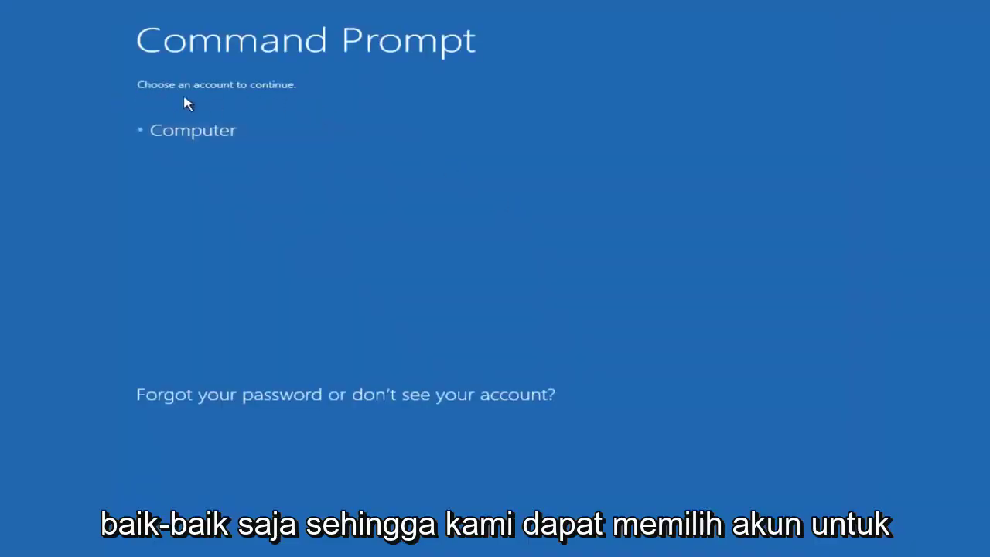
left_click(185, 139)
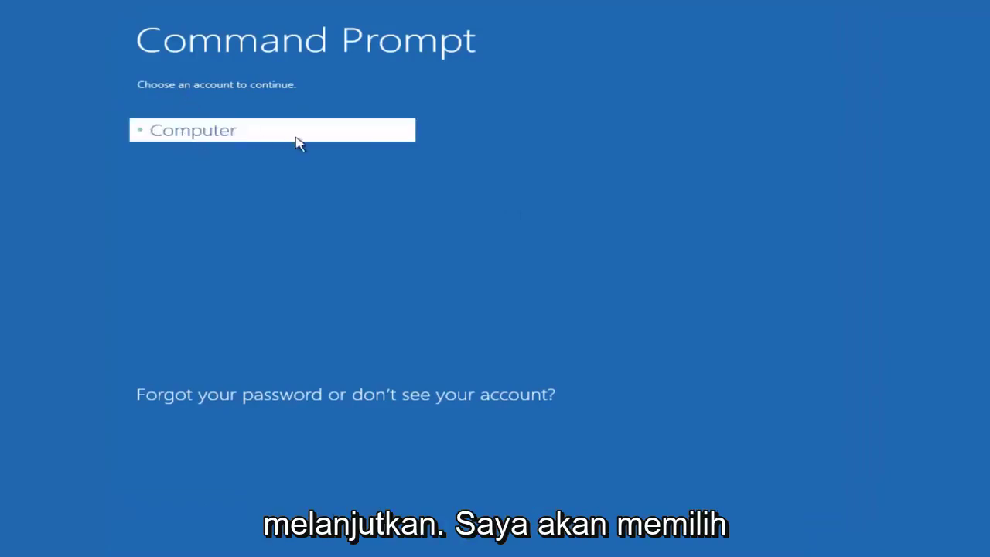
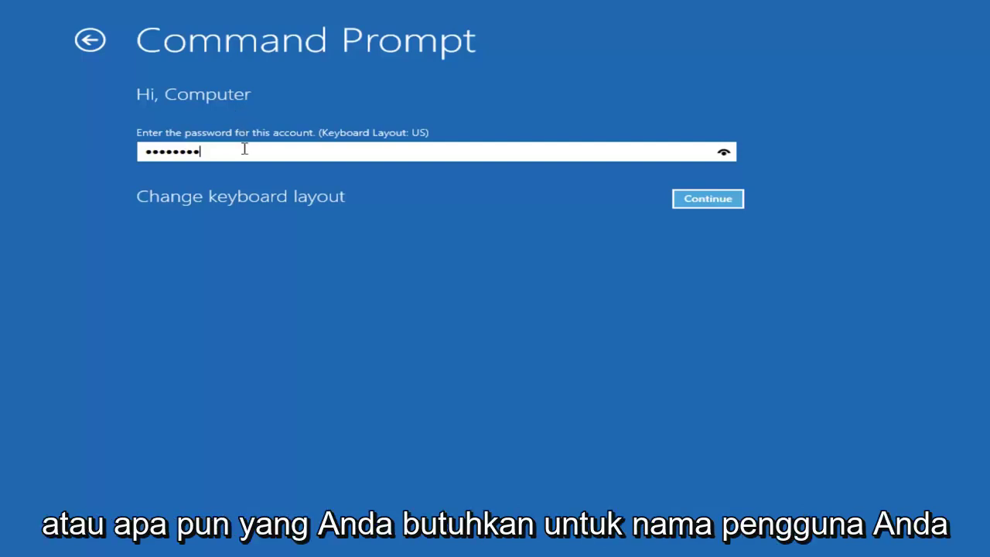
key("Return")
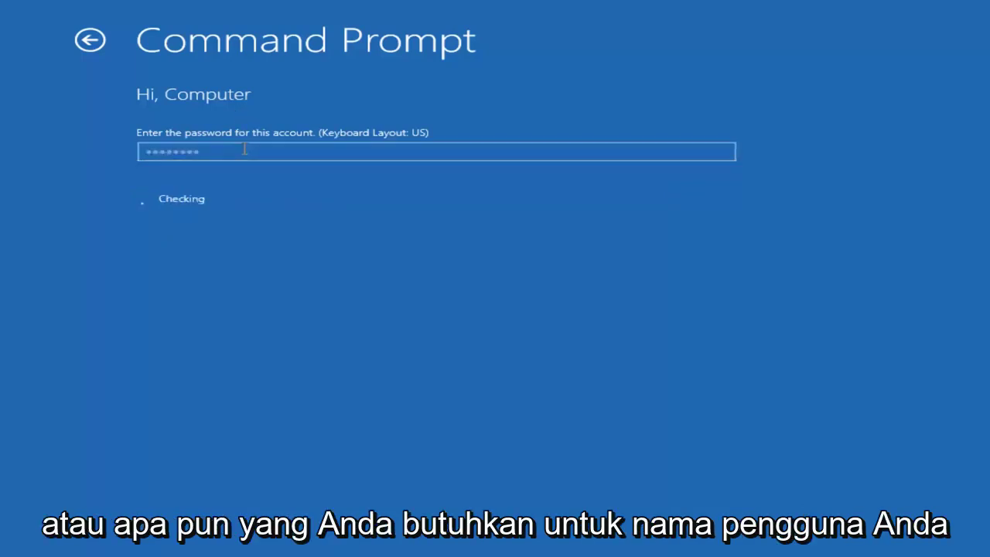
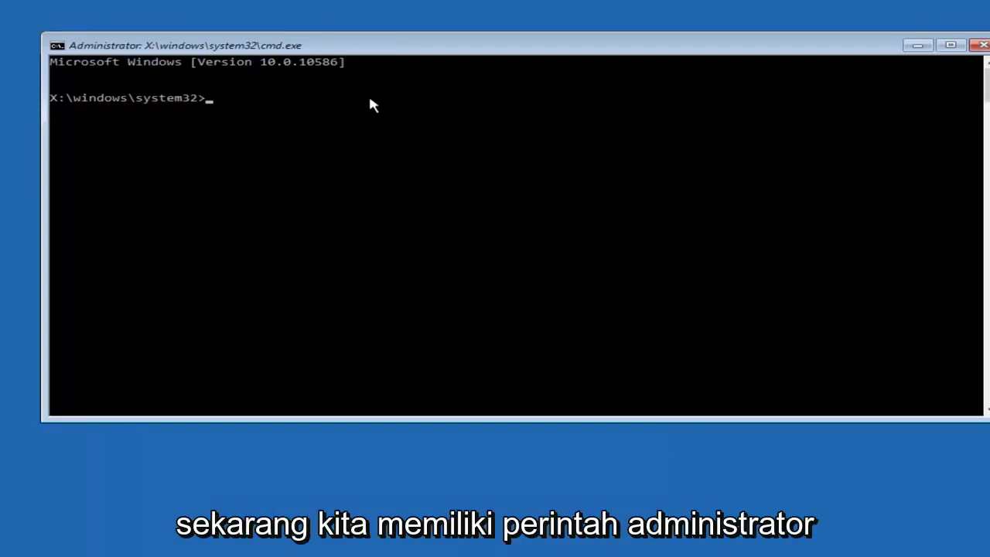
- Repair the master boot record with Bootrec /fixmbr and the boot sector with Bootrec /fixboot
left_click_drag(401, 49, 371, 51)
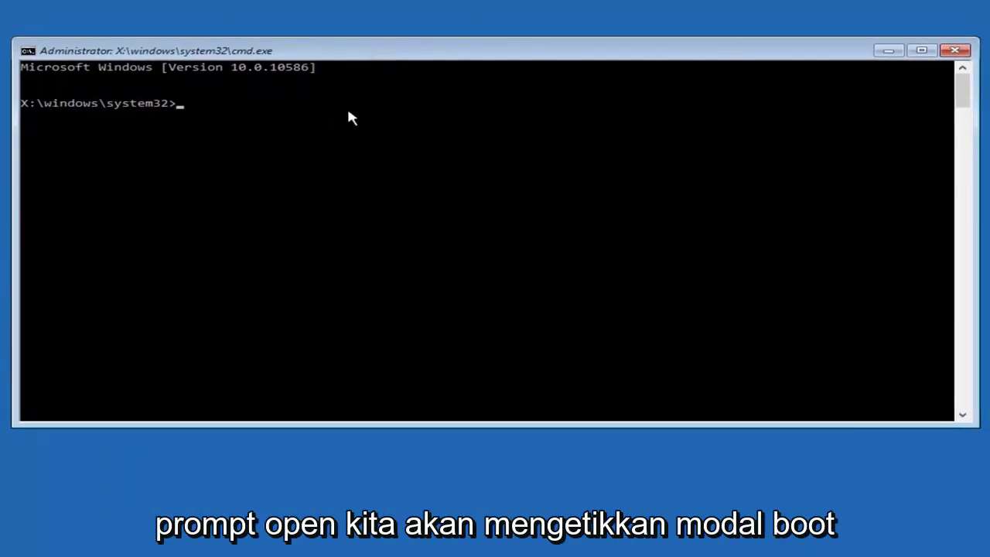
type("B")
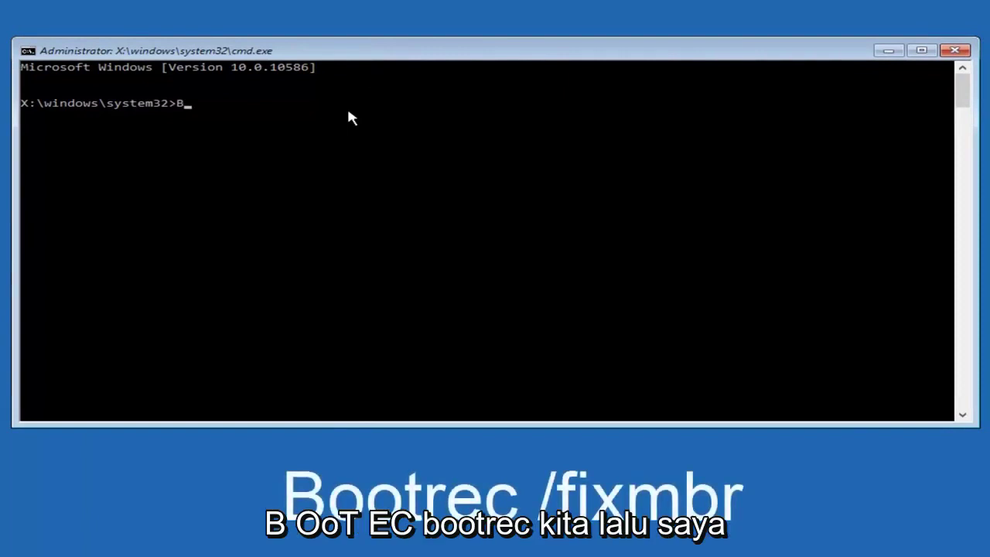
type("ootrec /fixmbr")
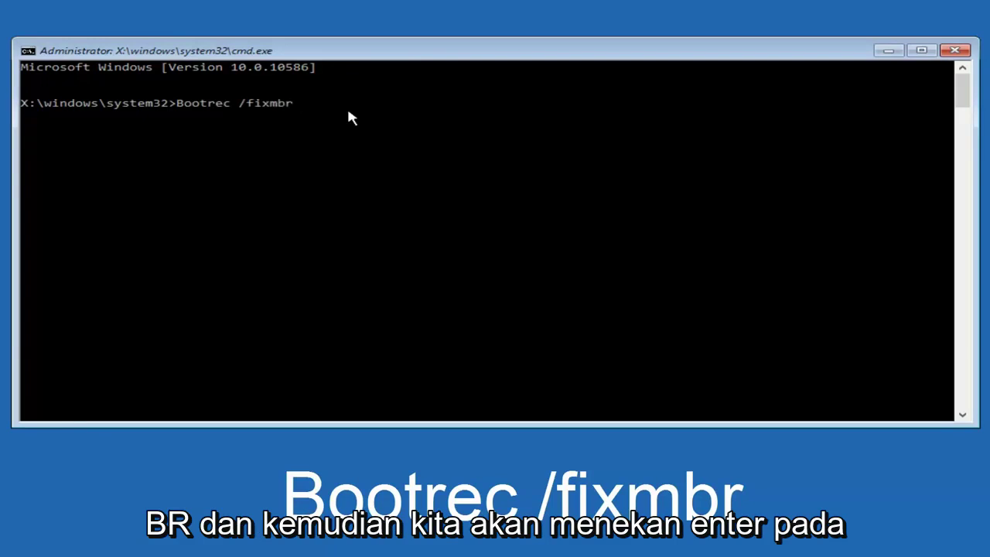
key("Return")
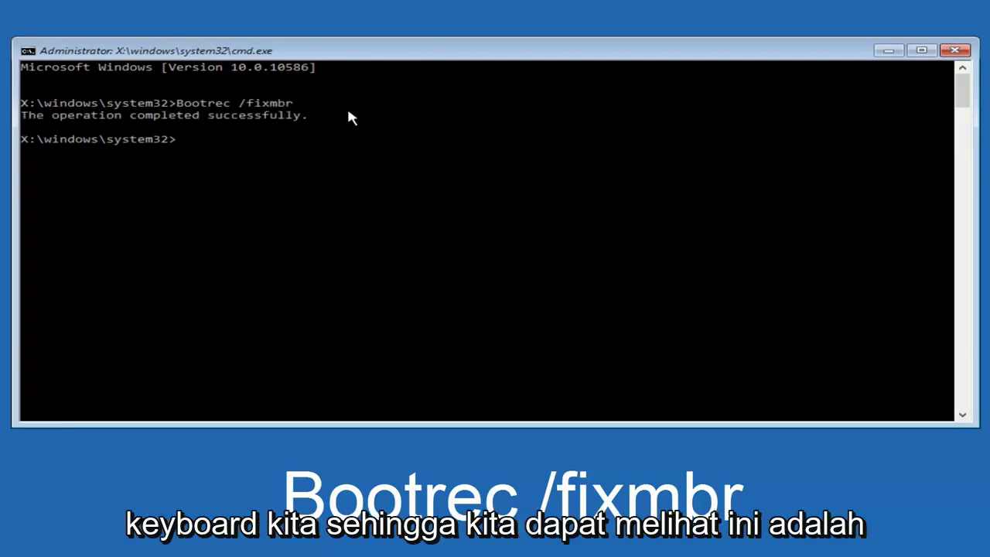
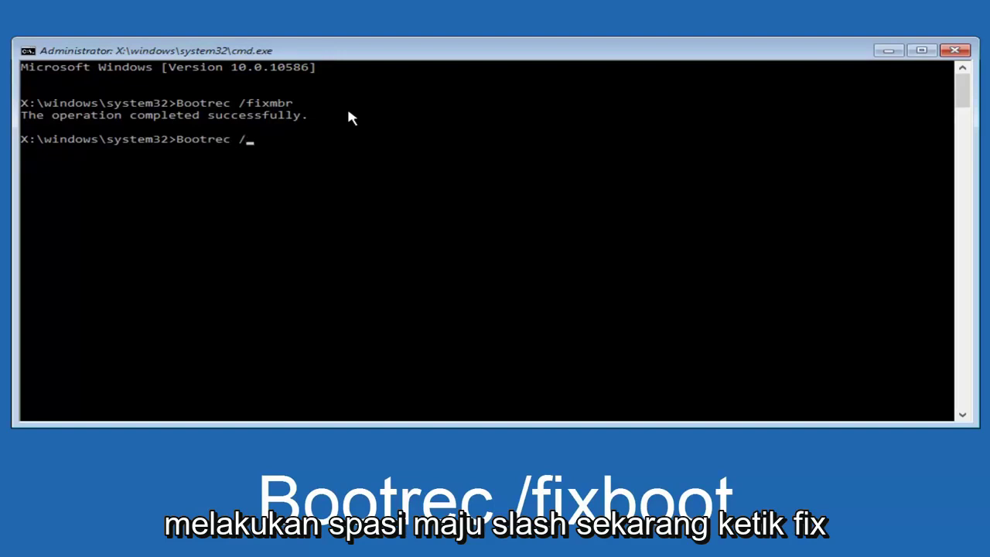
type("fixboot")
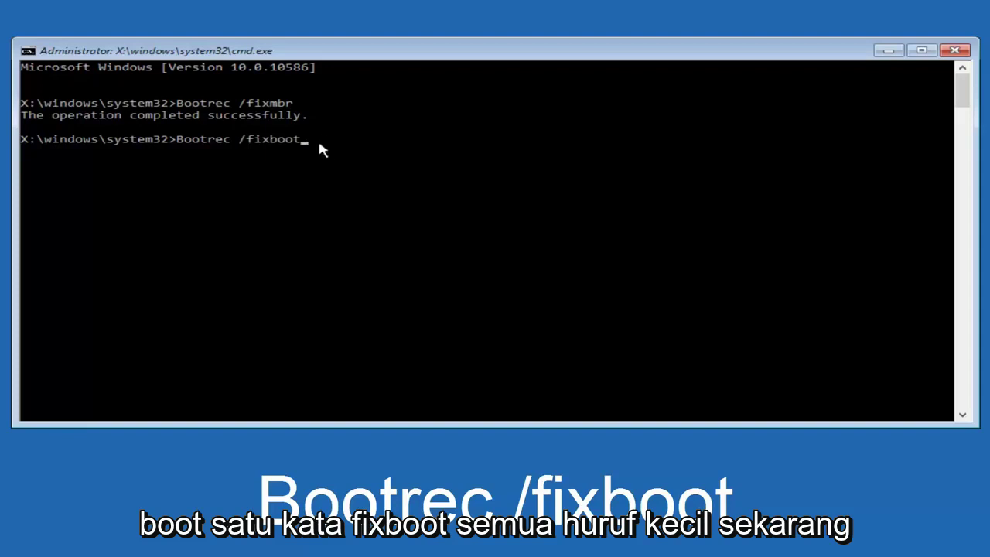
key("Return")
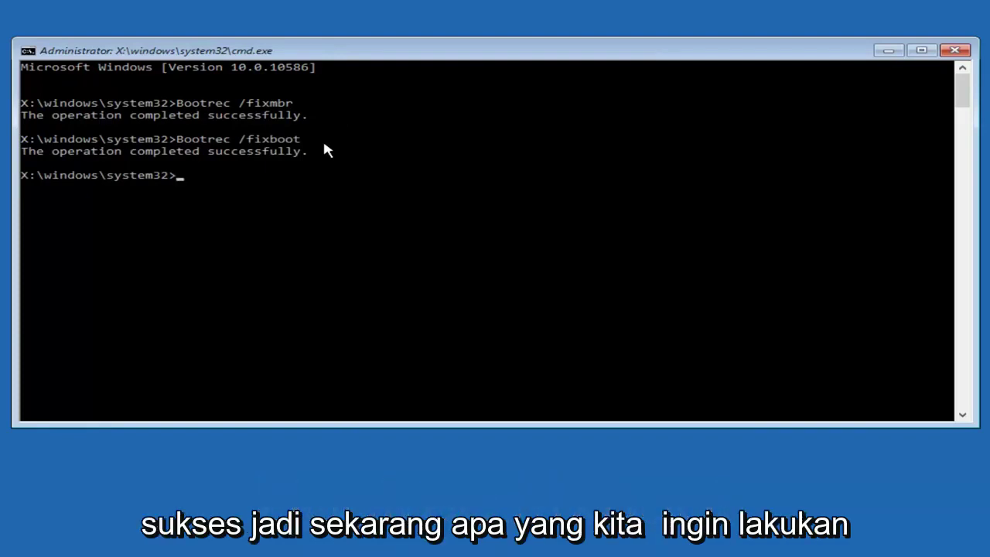
- Back up the boot configuration data by running bcdedit /export c:\bcdbackup
type("bc")
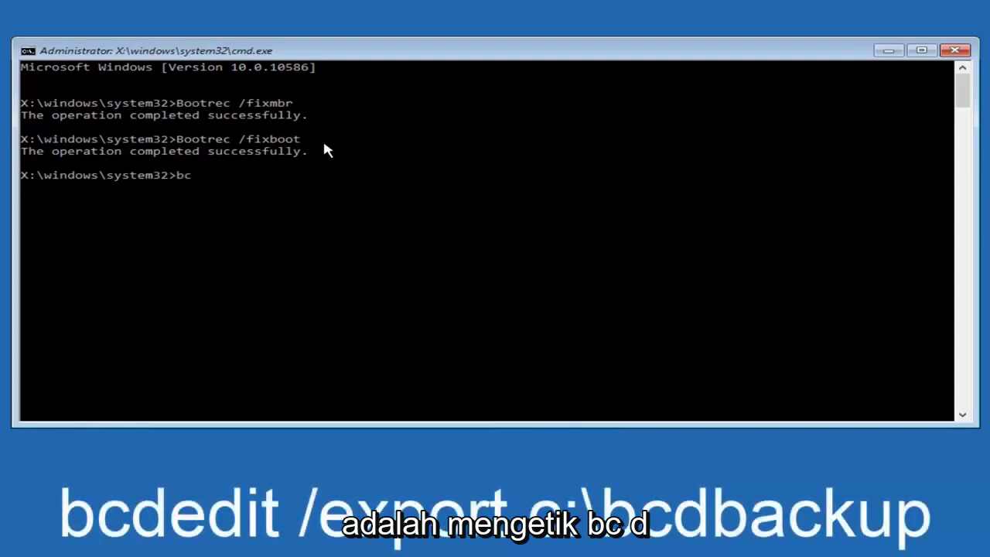
type("d")
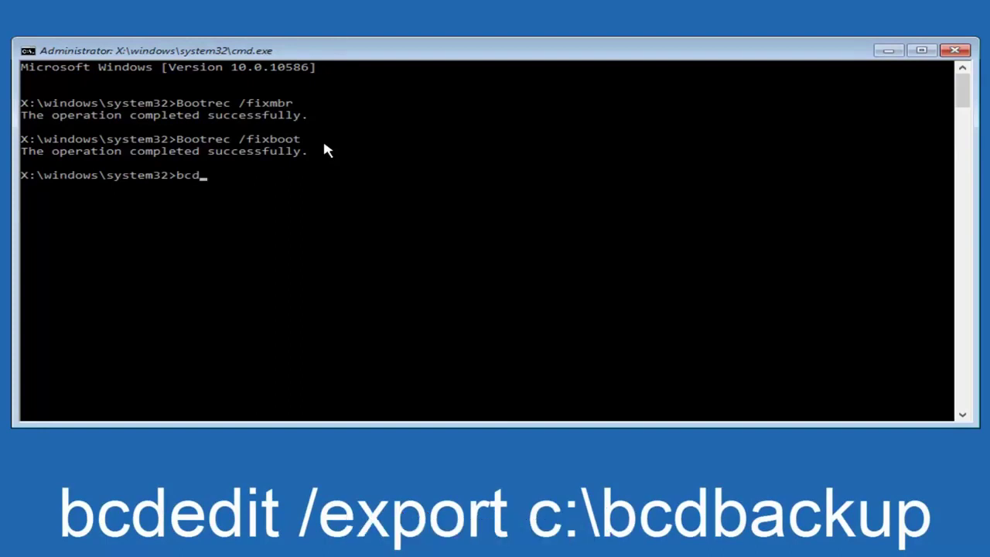
type("edit")
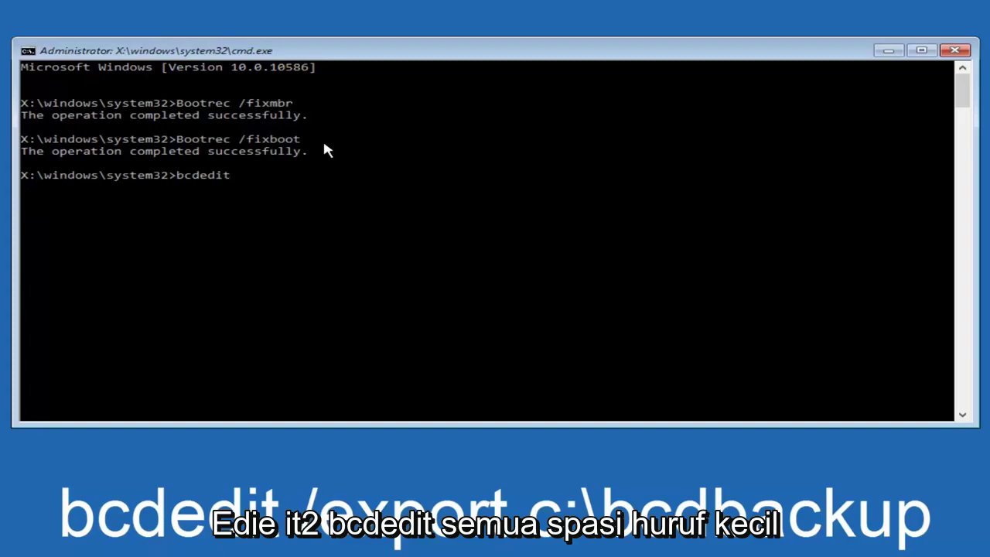
type(" /")
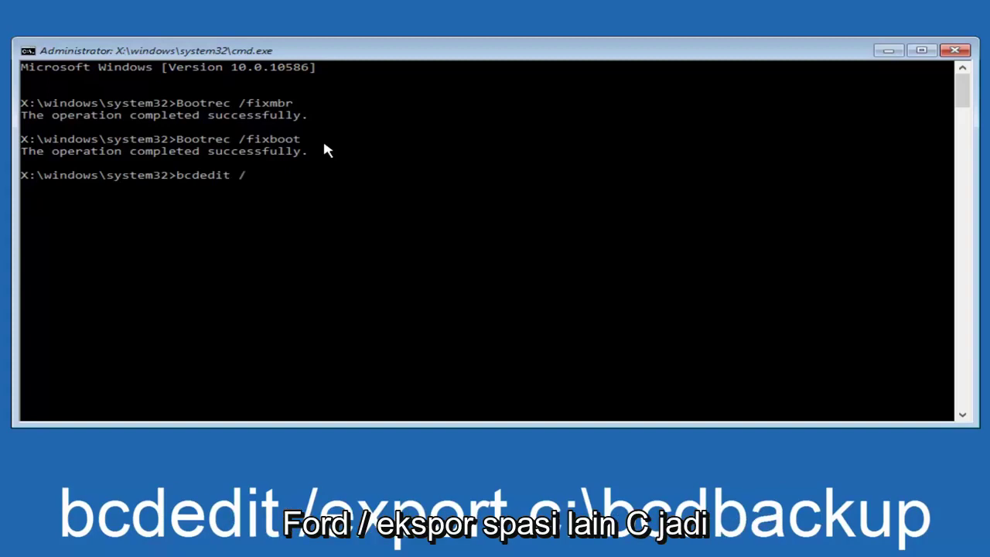
type("export c")
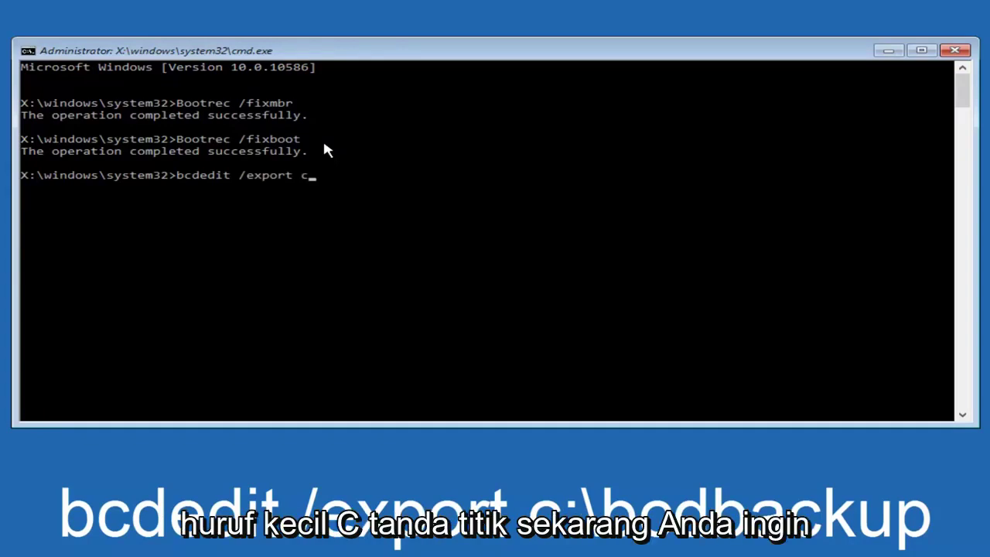
type(":")
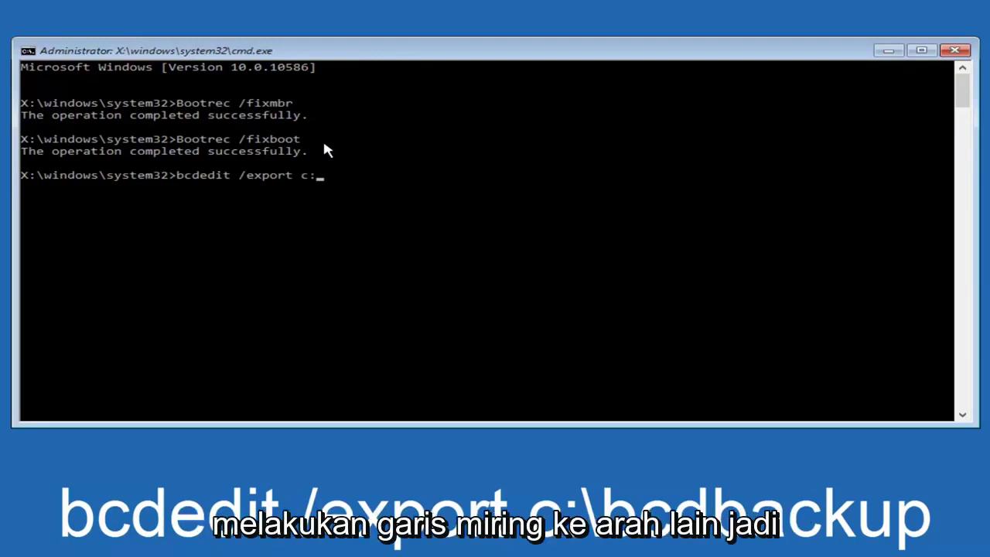
type("\\")
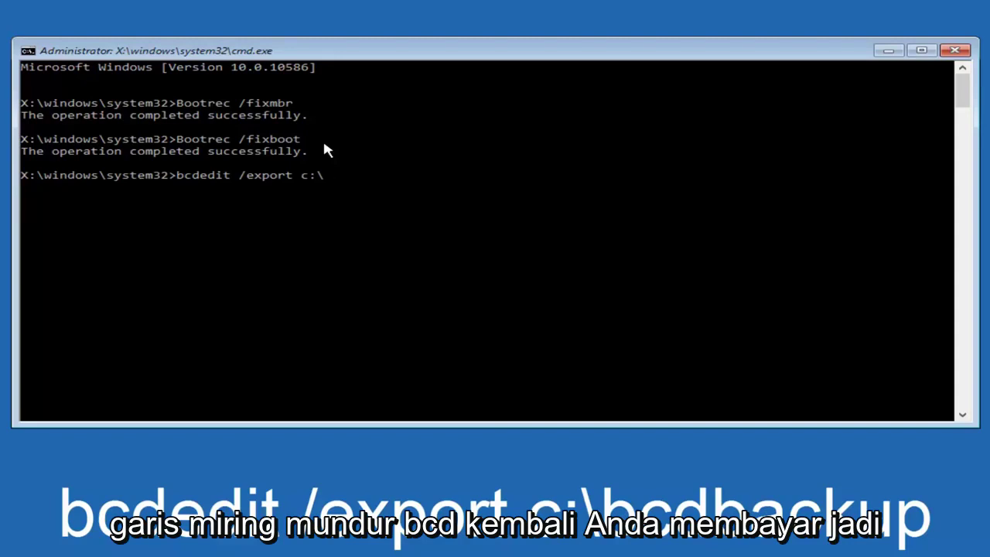
type("bcdbackup")
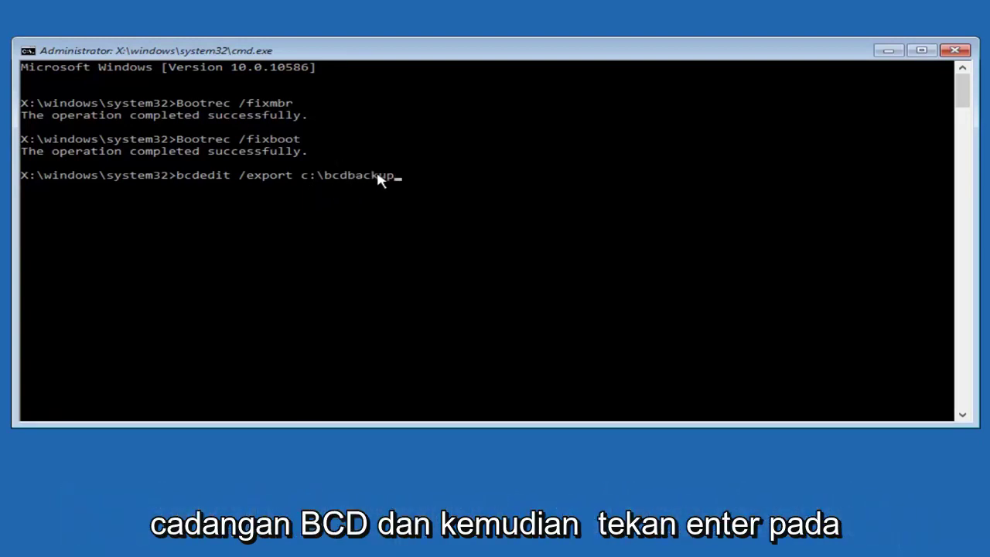
key("Return")
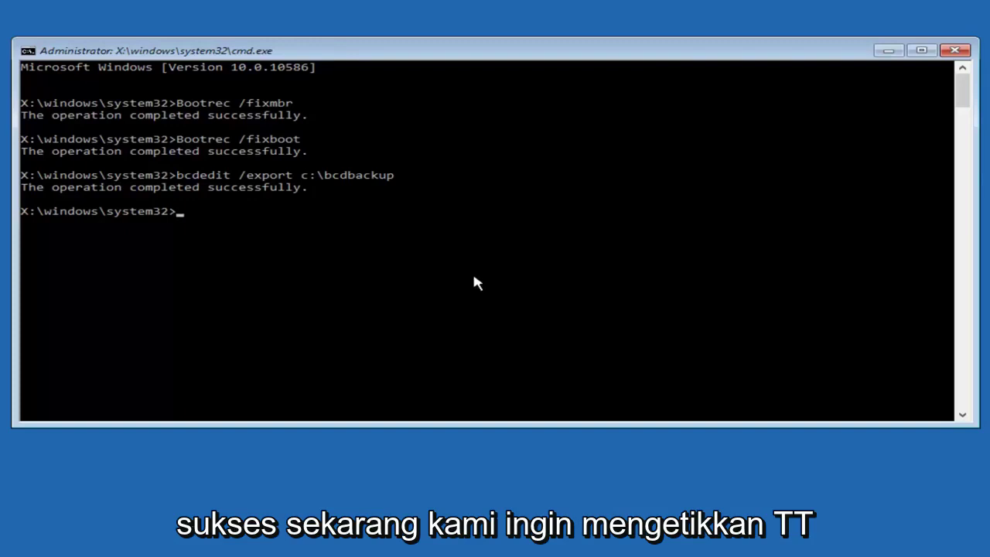
- Clear the hidden, read-only and system attributes of the boot store by running attrib c:\boot\bcd -h -r -s
type("att")
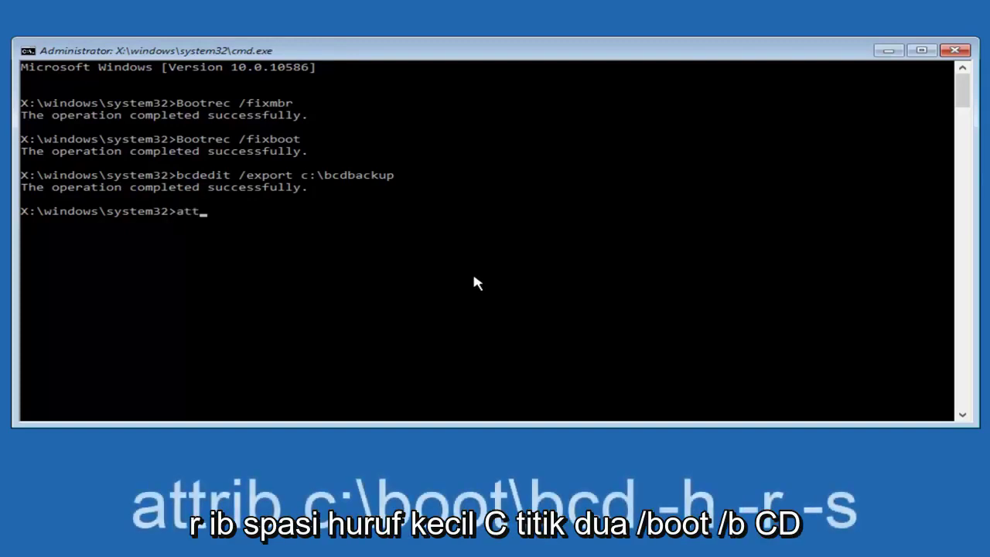
type("rib")
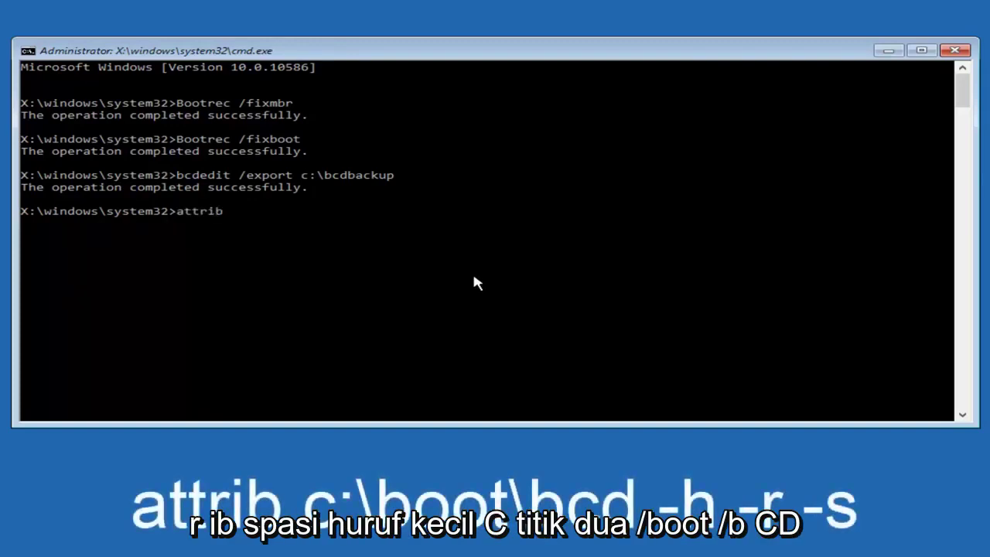
type(" c:\\boot\\bcd")
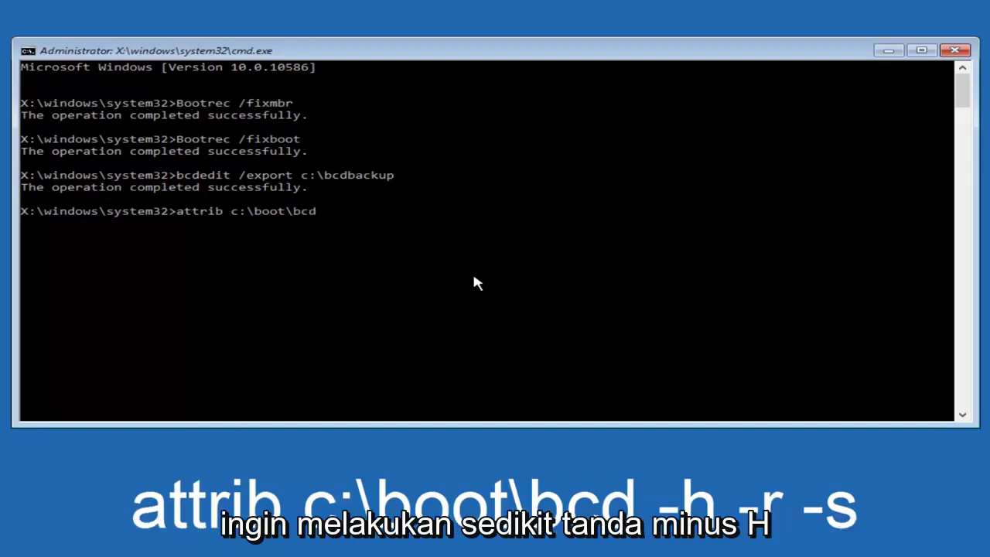
type(" -h")
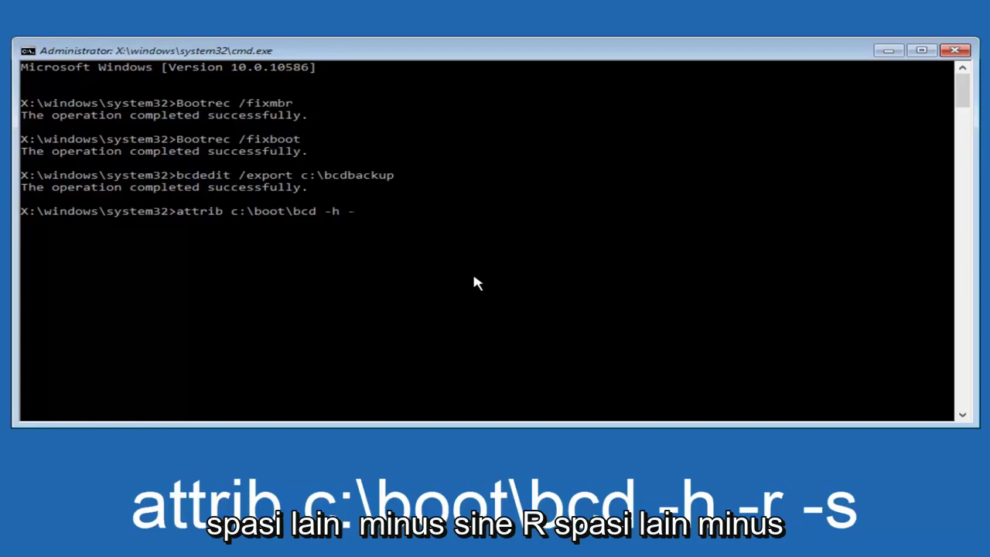
type(" -r -s")
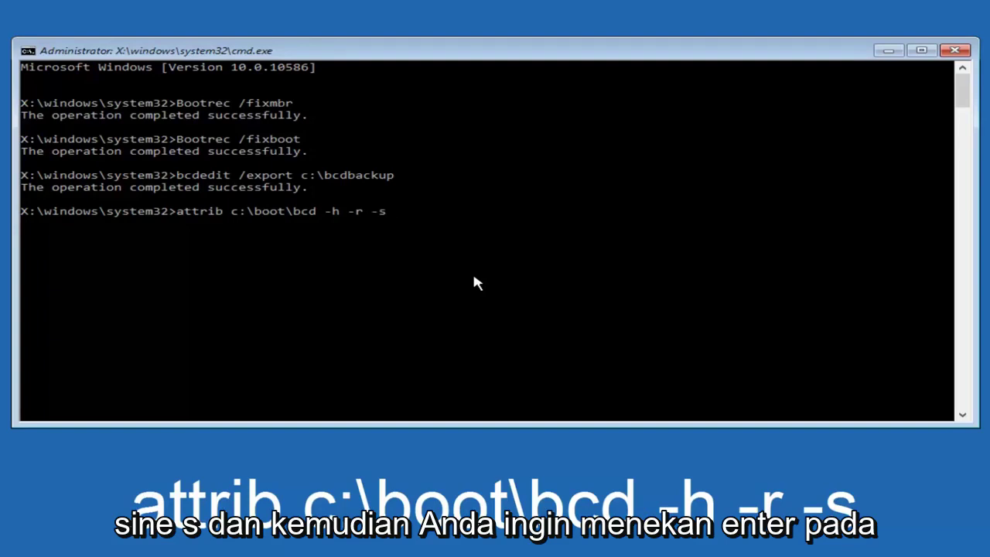
key("Return")
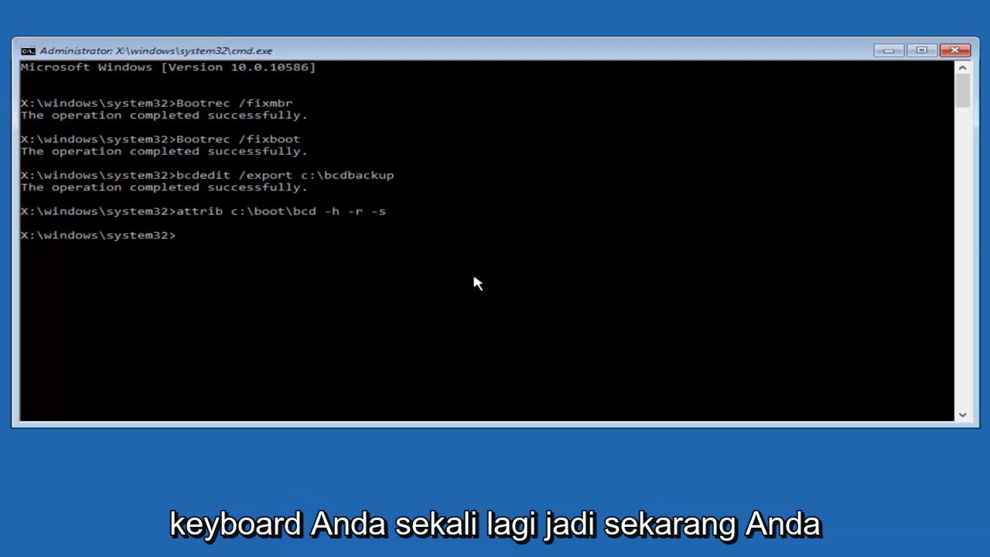
- Rename the boot store to bcd.old by running ren c:\boot\bcd bcd.old
type("ren")
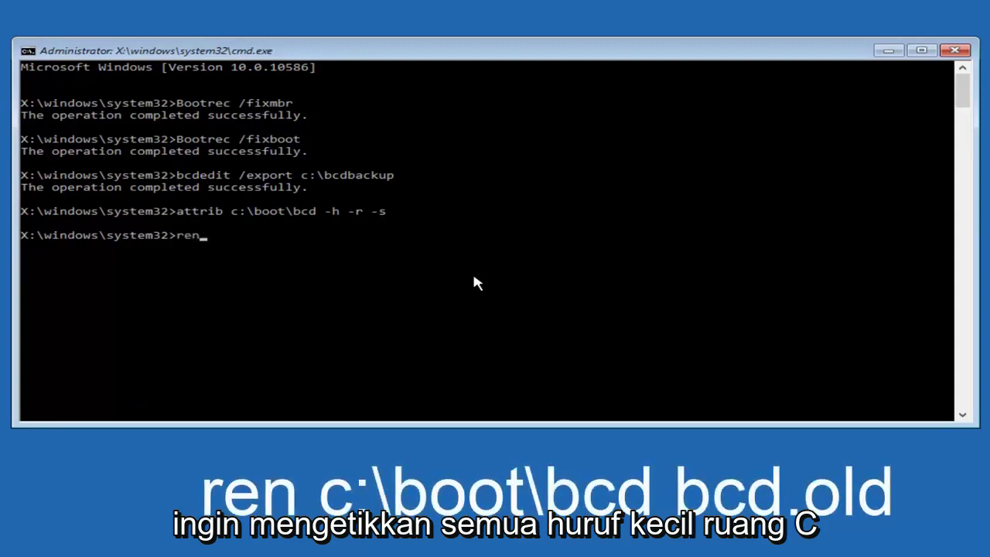
type(" c")
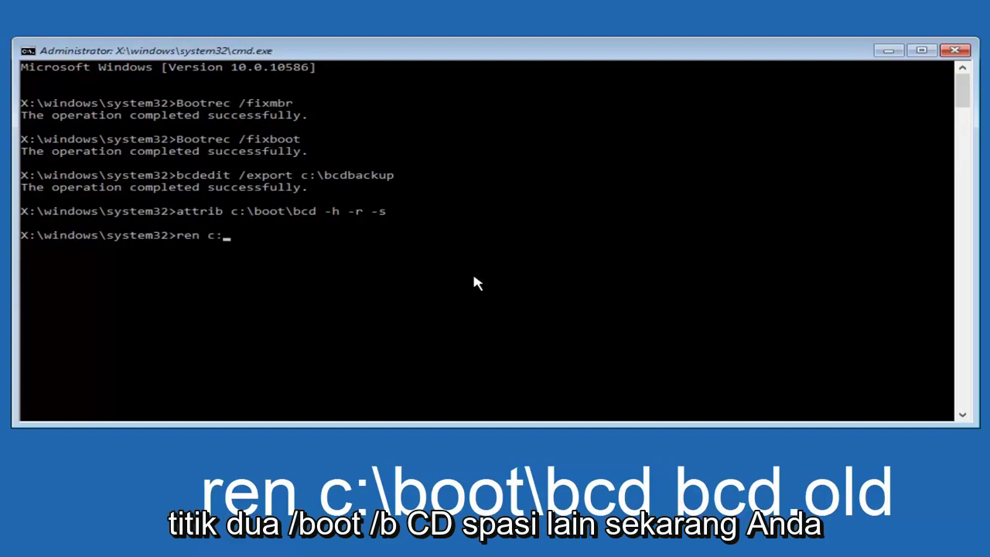
type(":\\boot\\bcd bcd")
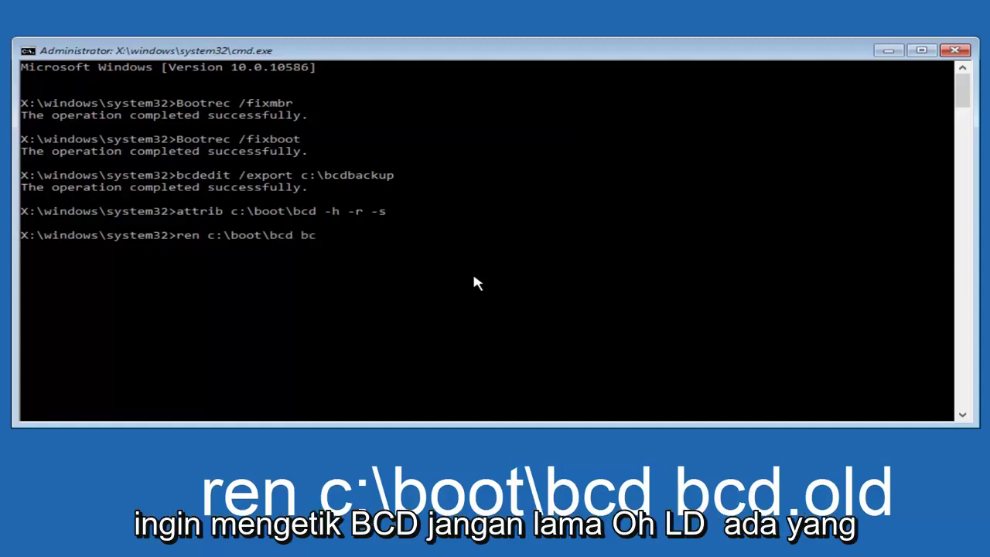
type(".okld")
key("BackSpace")
key("BackSpace")
key("BackSpace")
type("ld")
key("Return")
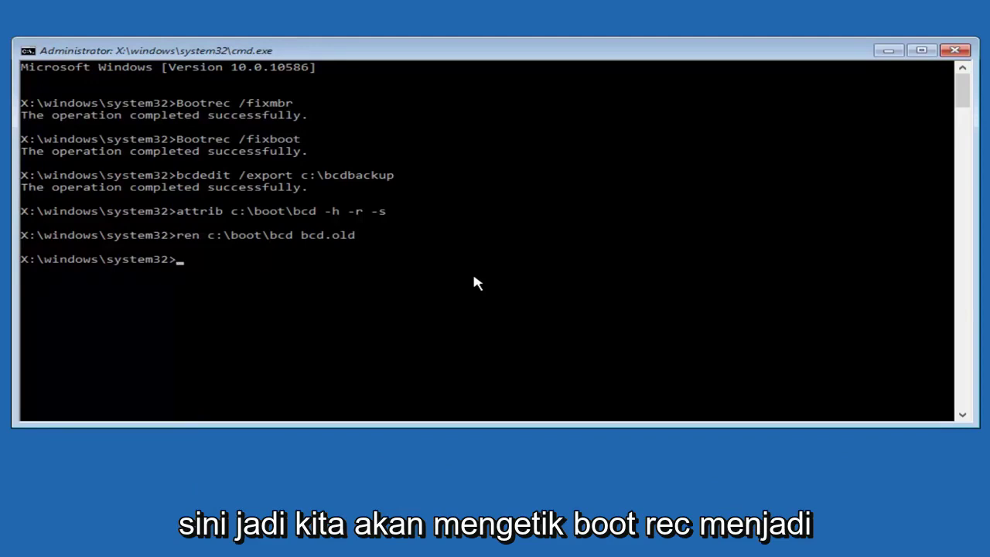
- Scan the disks for Windows installations to rebuild the boot configuration data by running bootrec /rebuildbcd
type("boo")
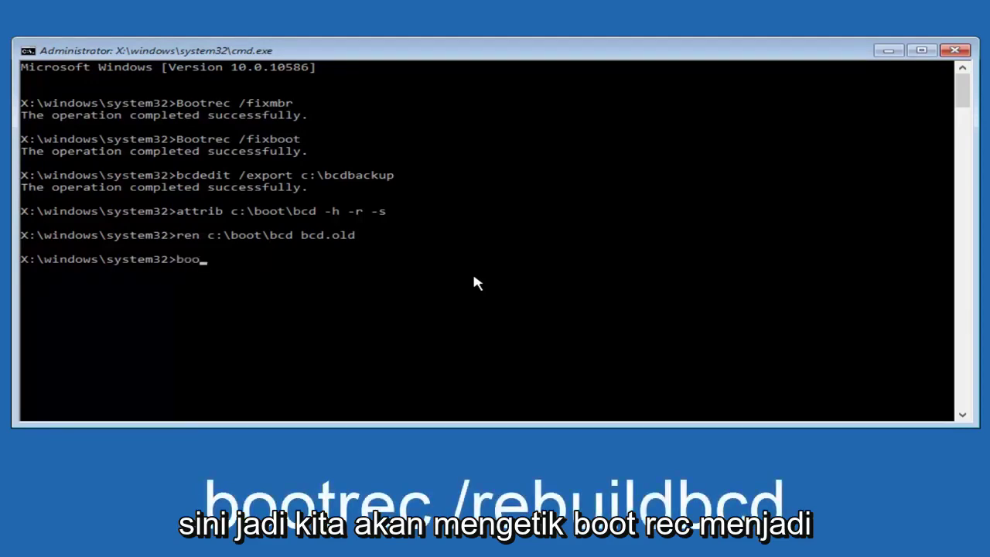
type("trec")
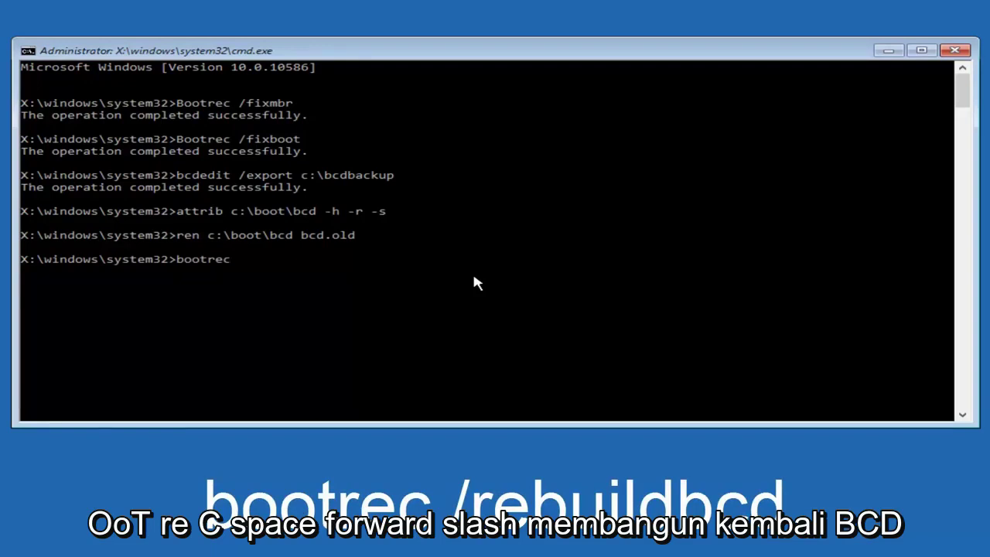
type(" /rebuildbcd")
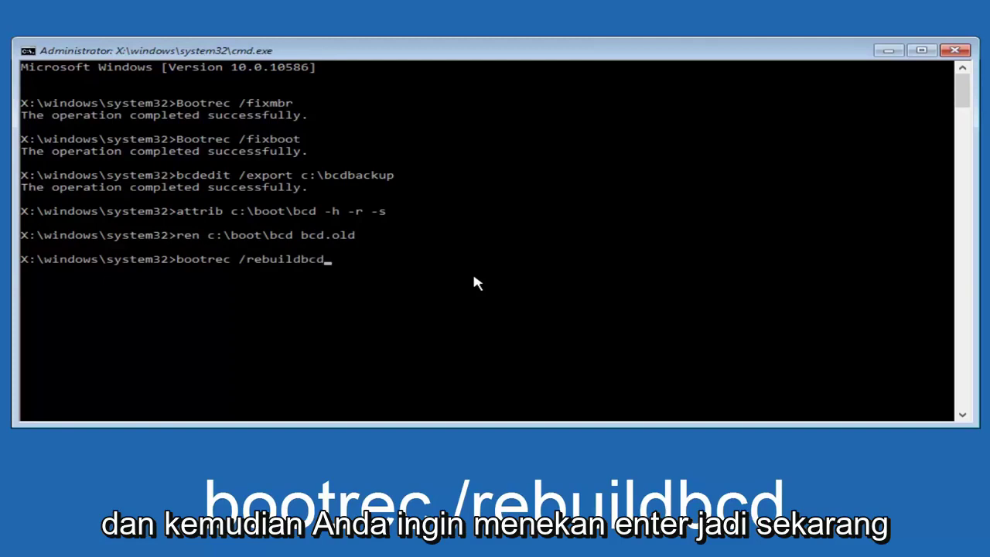
key("Return")
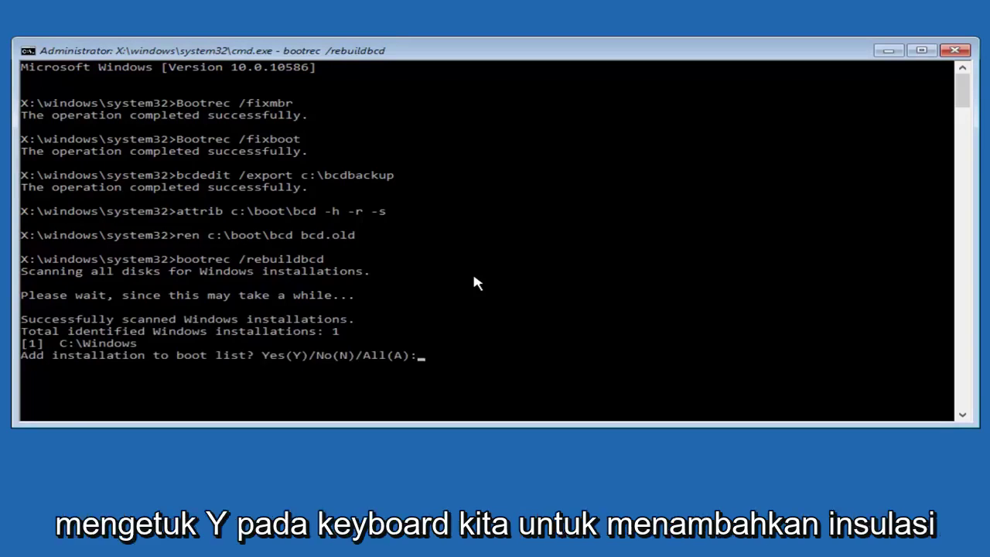
- Answer Y to add the C:\Windows installation to the boot list and close Command Prompt with exit
type("y")
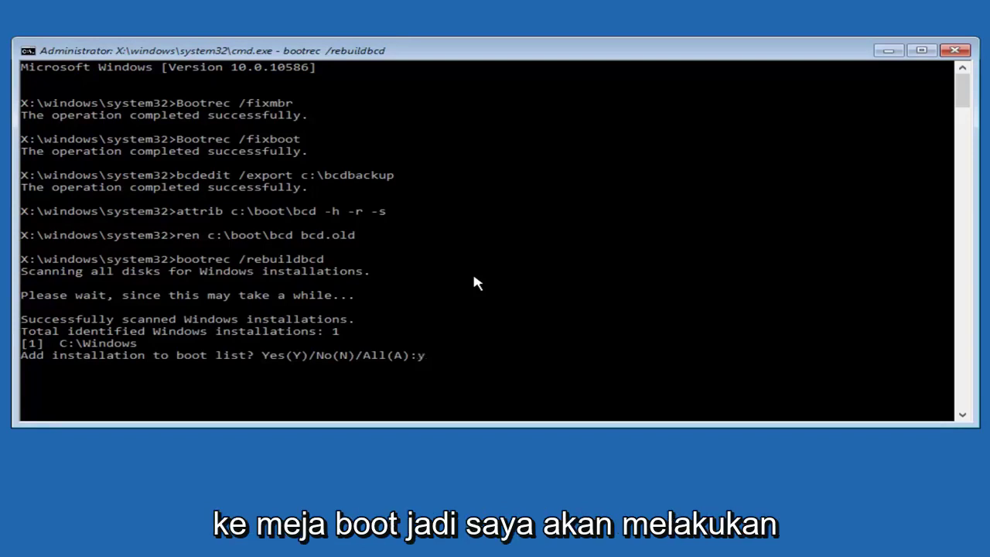
key("BackSpace")
type("Y")
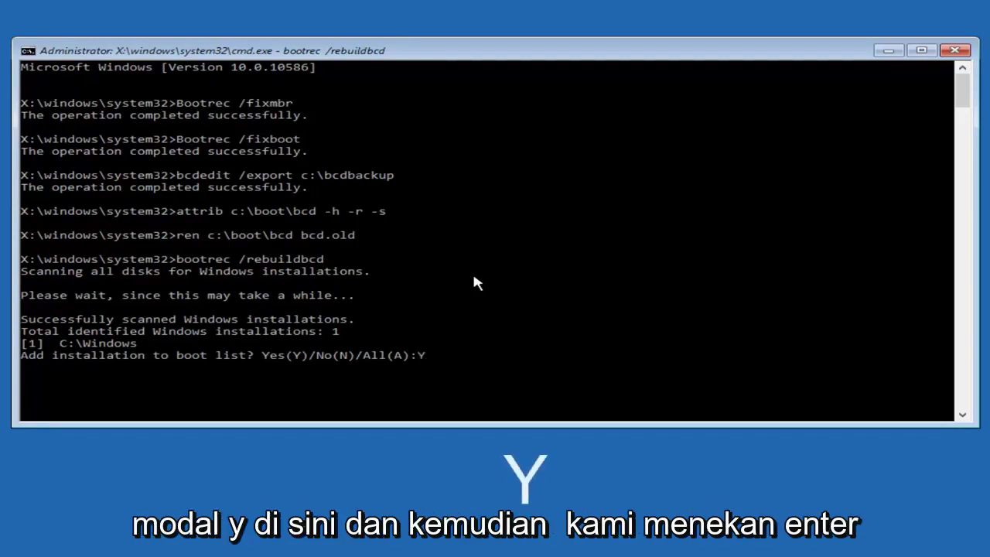
key("Return")
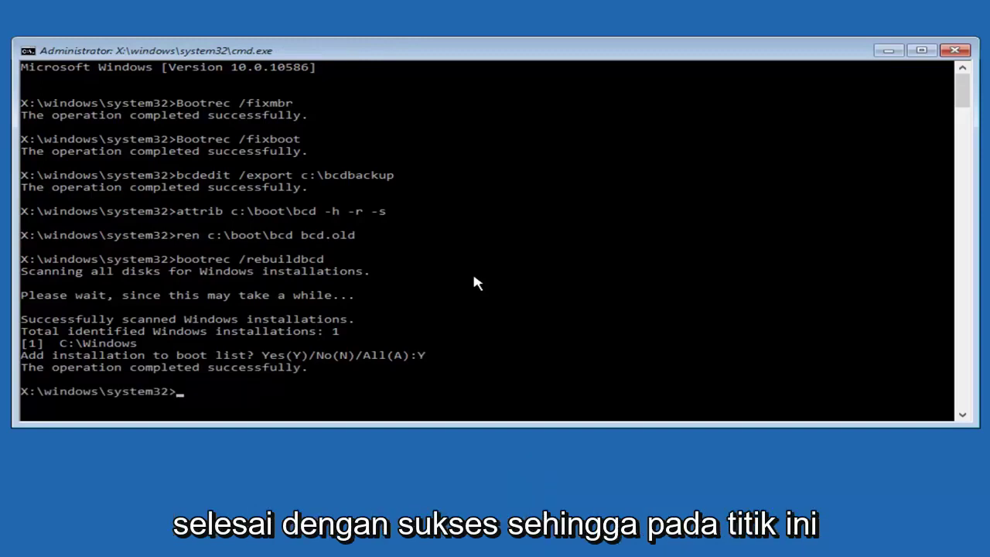
type("exit")
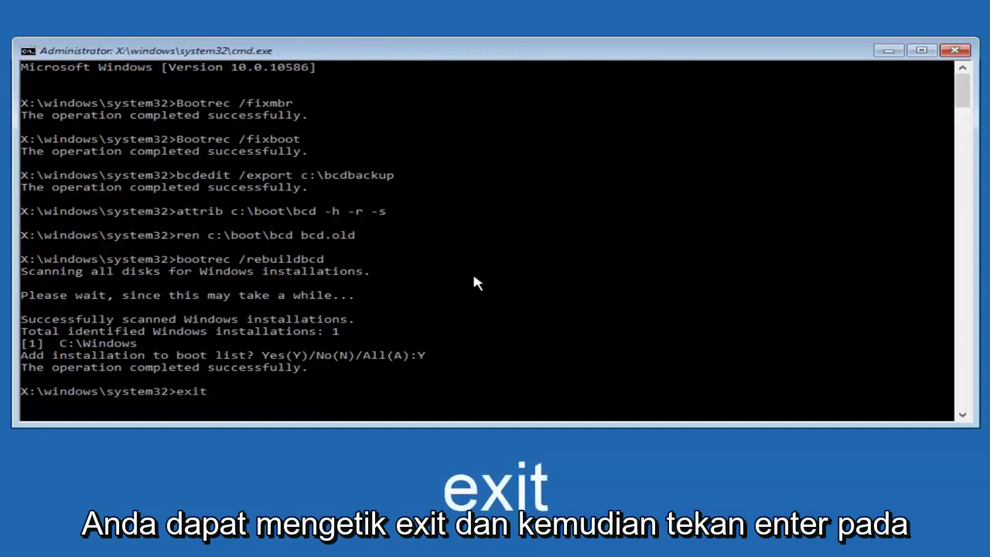
key("Return")
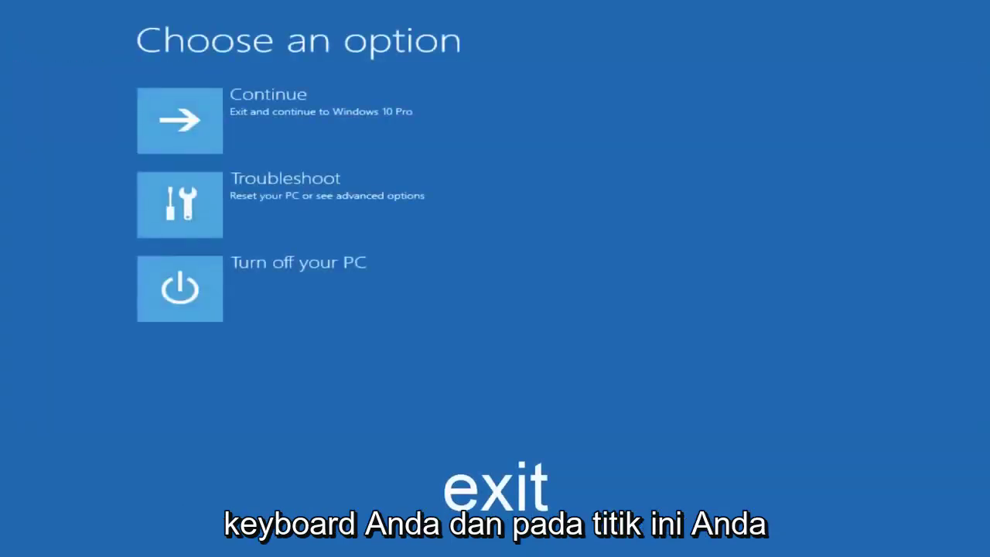